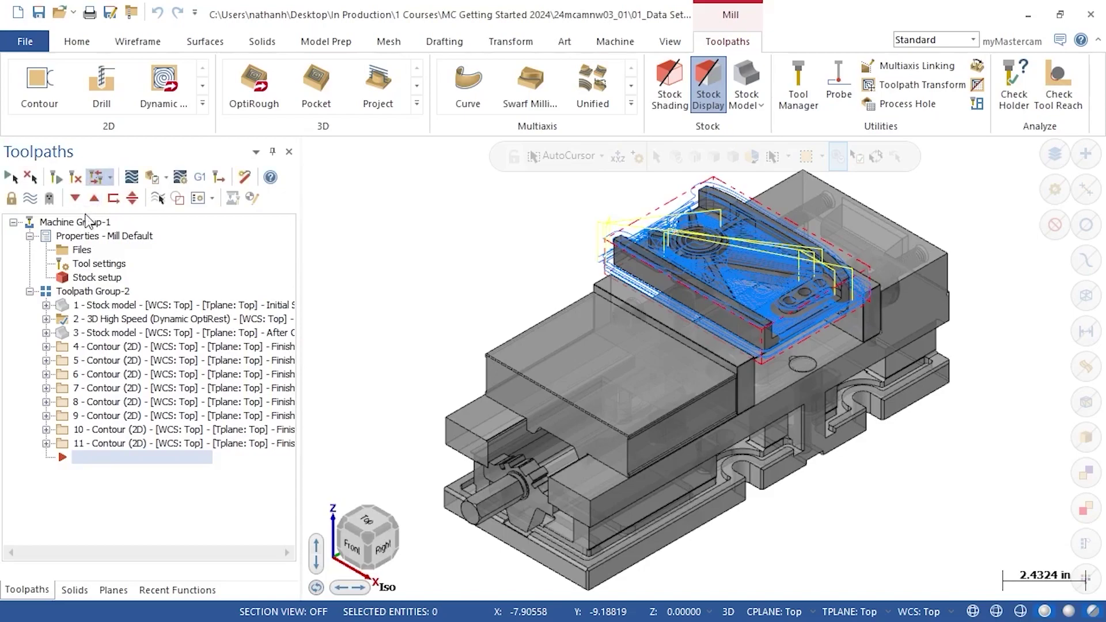
Open Machine Group-1's Properties in the Toolpaths manager to bring up the Machine Group Setup panel
click(96, 177)
click(82, 249)
double_click(83, 252)
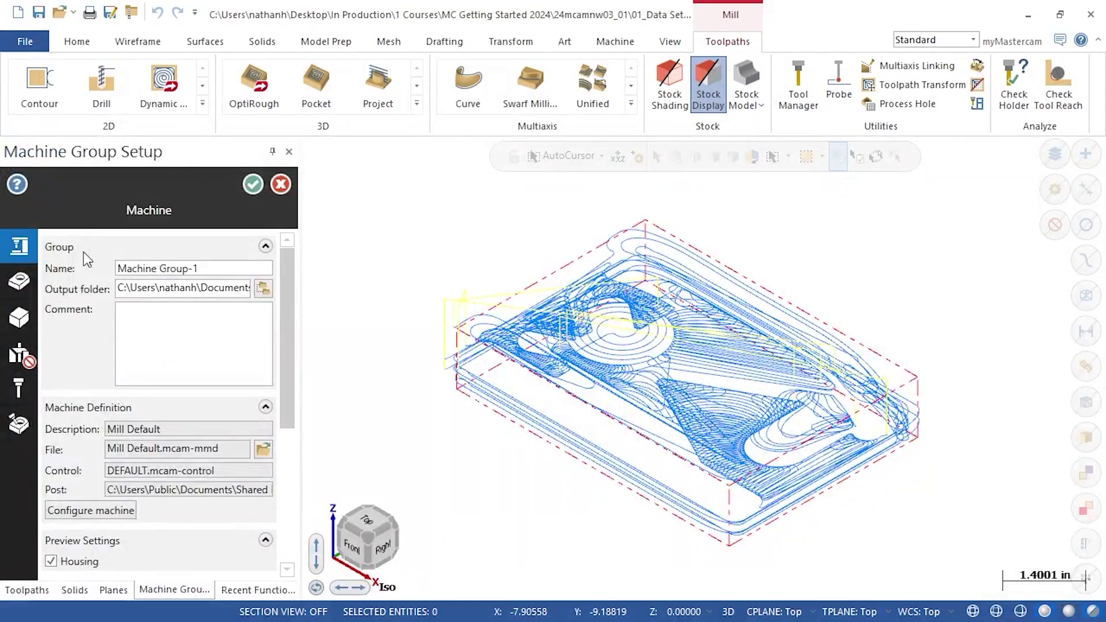
mouse_move(16, 254)
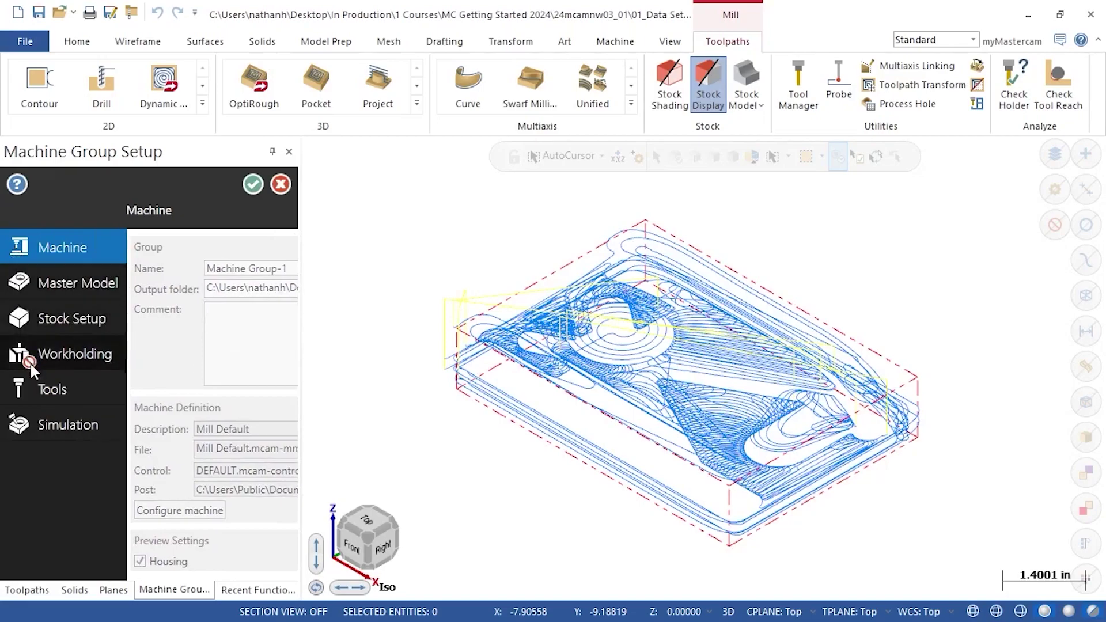
mouse_move(31, 367)
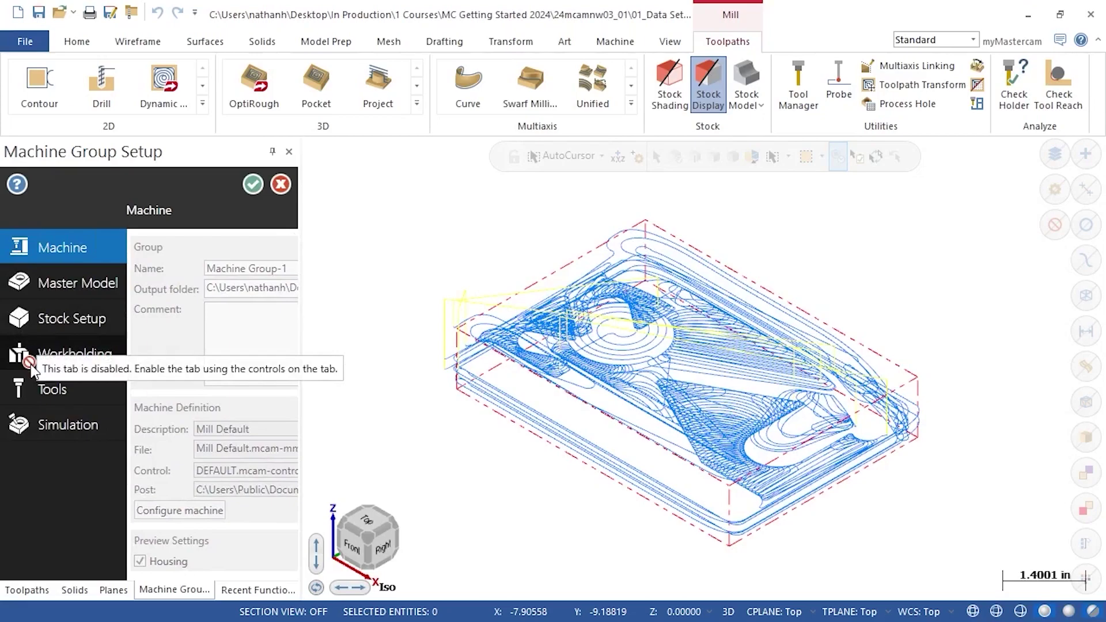
On the Workholding page, turn on Fixtures and add the level 100 Kurt Vise as a fixture
click(31, 368)
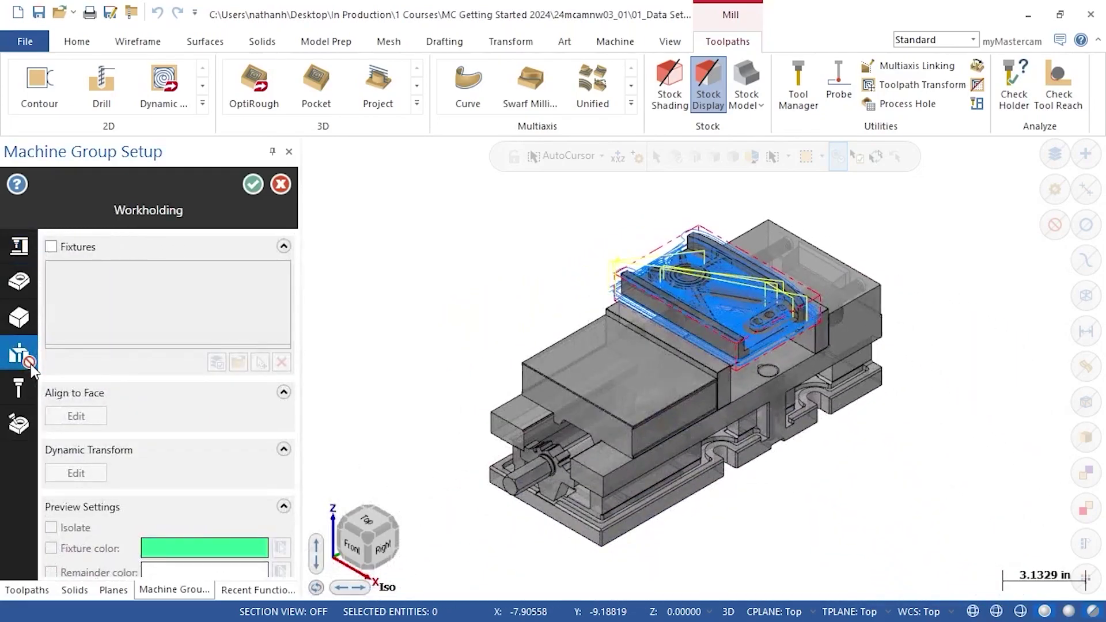
mouse_move(84, 321)
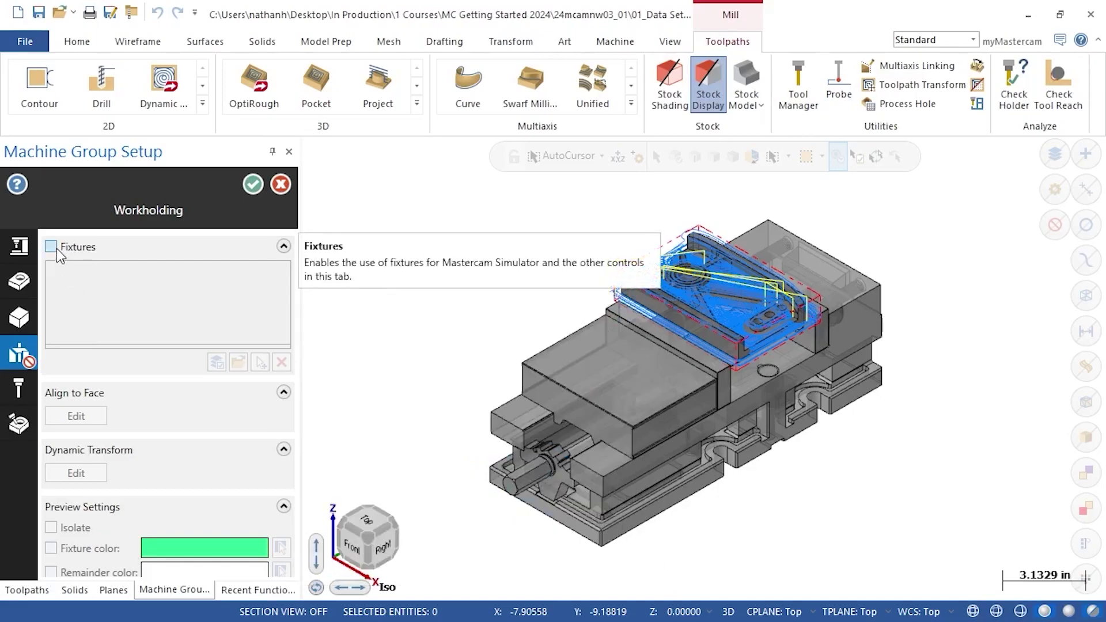
click(56, 248)
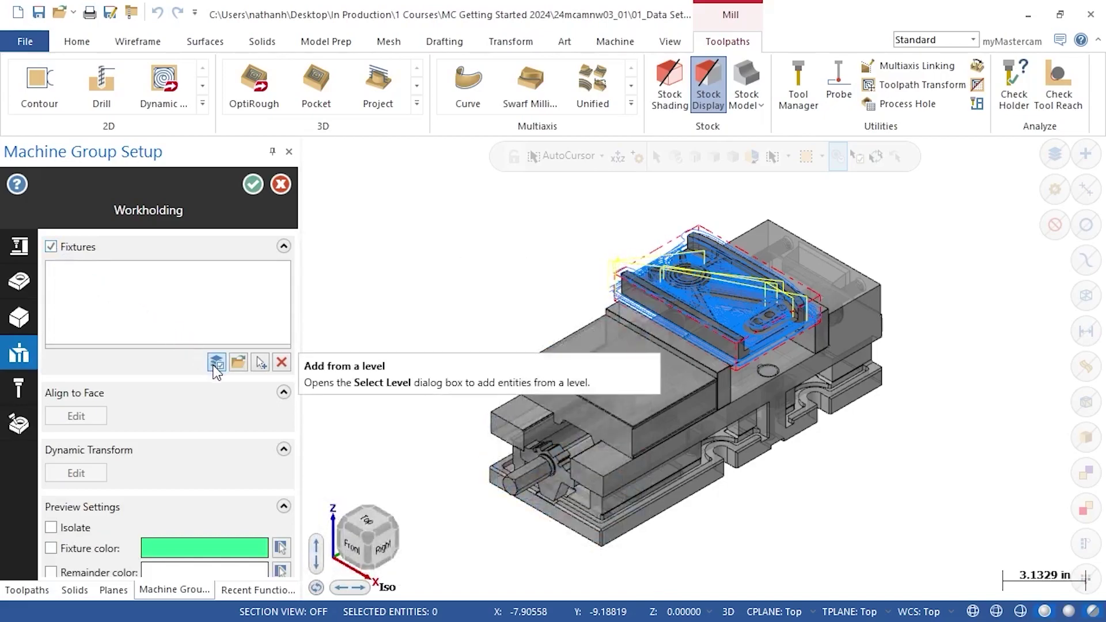
click(216, 363)
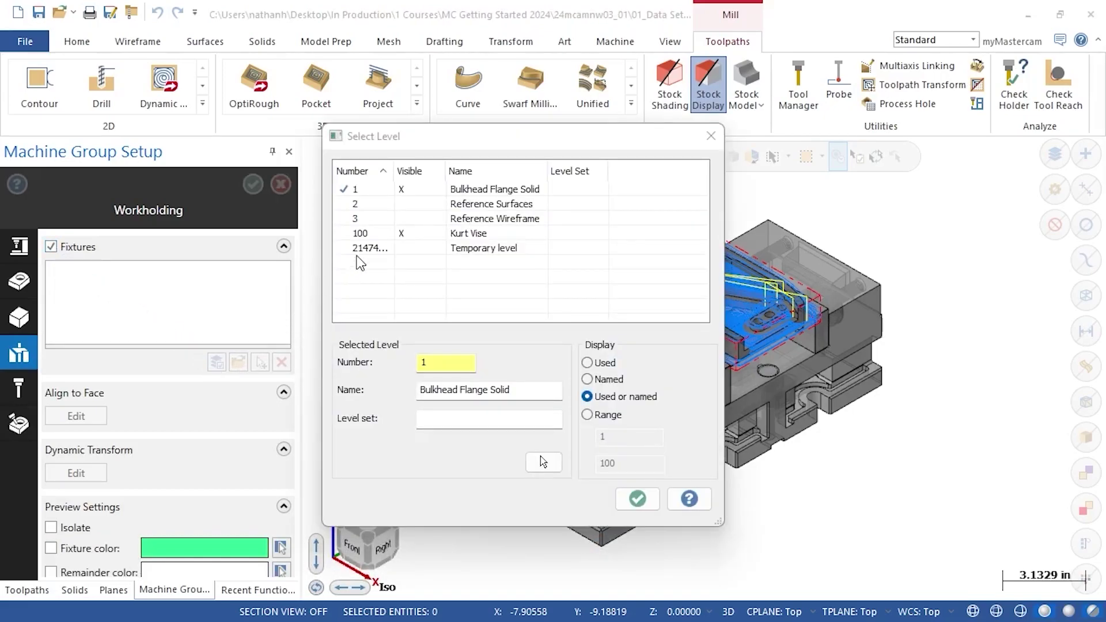
click(379, 236)
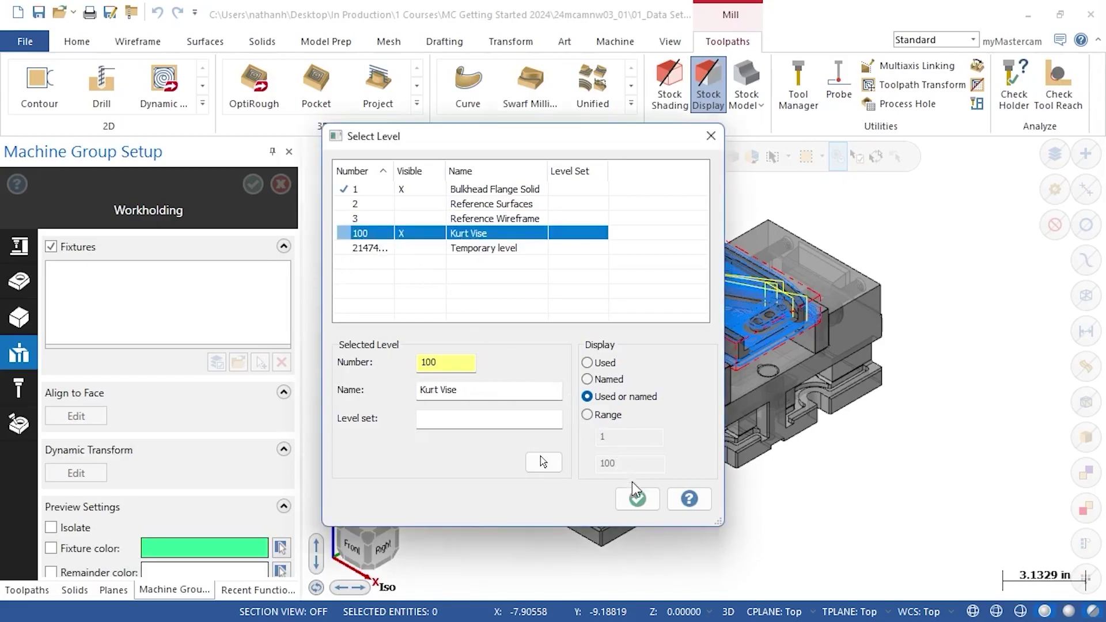
click(637, 499)
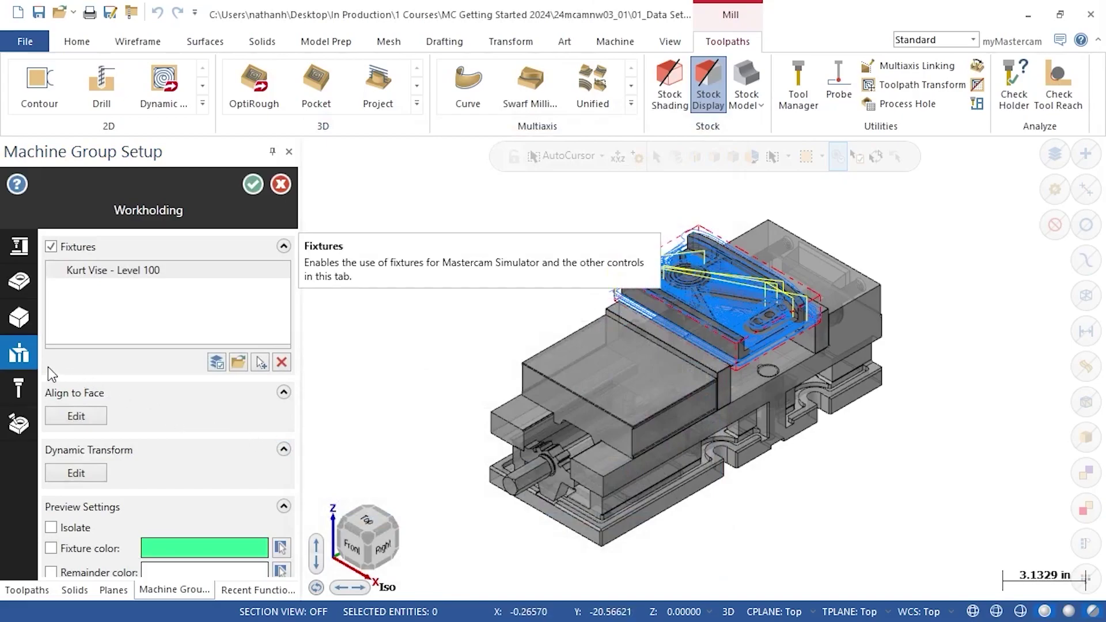
mouse_move(23, 361)
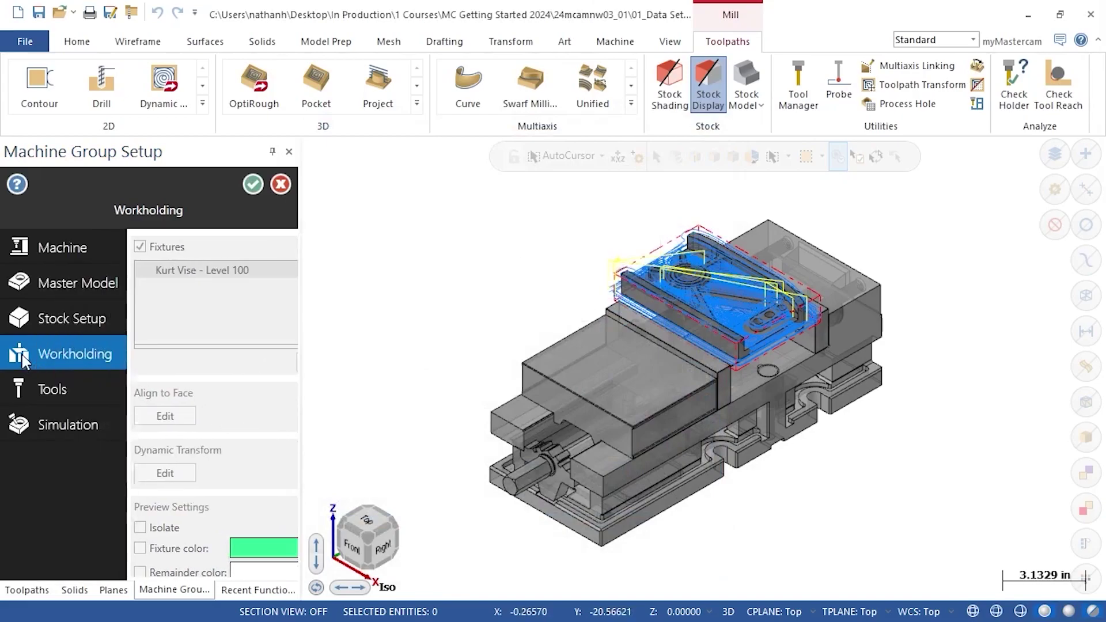
Draw a rectangular stock box from two corners, extrude it upward, and anchor it at top centre
click(29, 317)
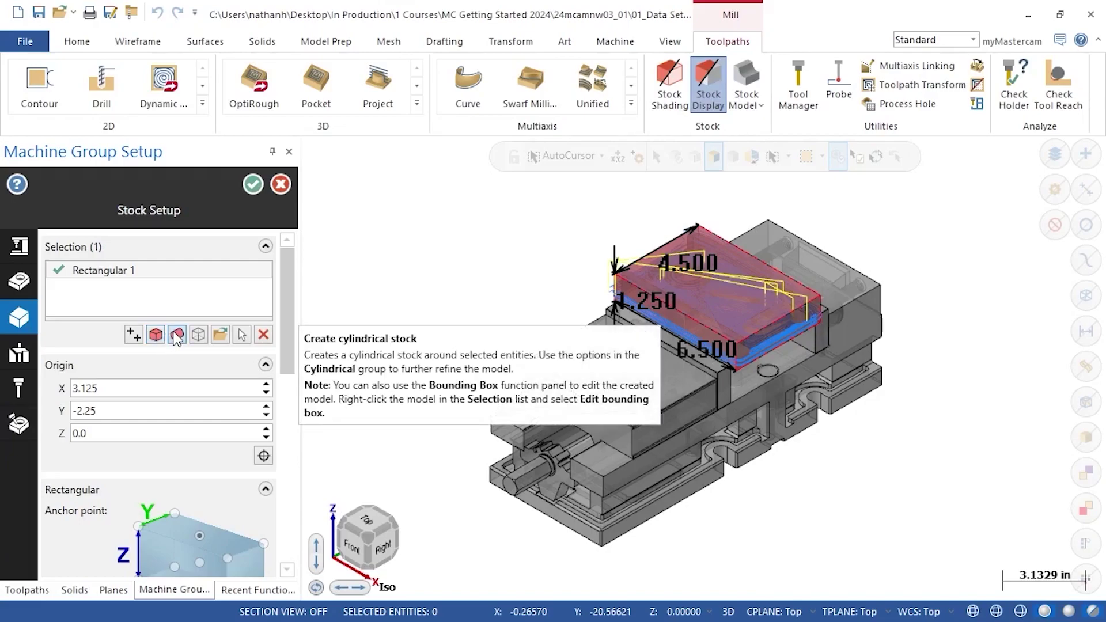
click(140, 340)
click(477, 252)
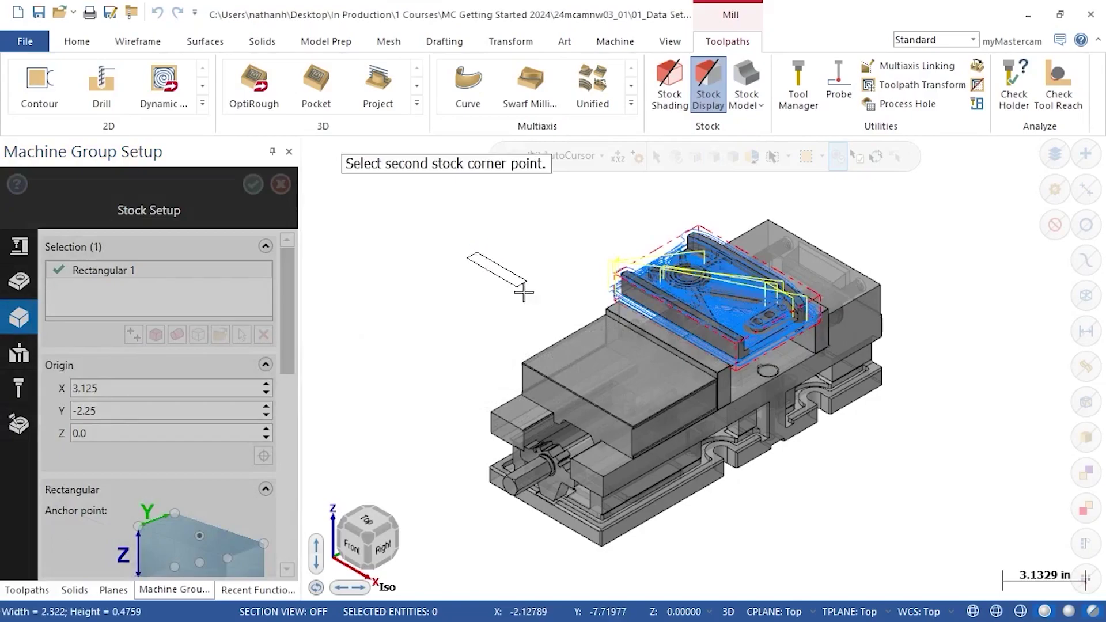
click(537, 349)
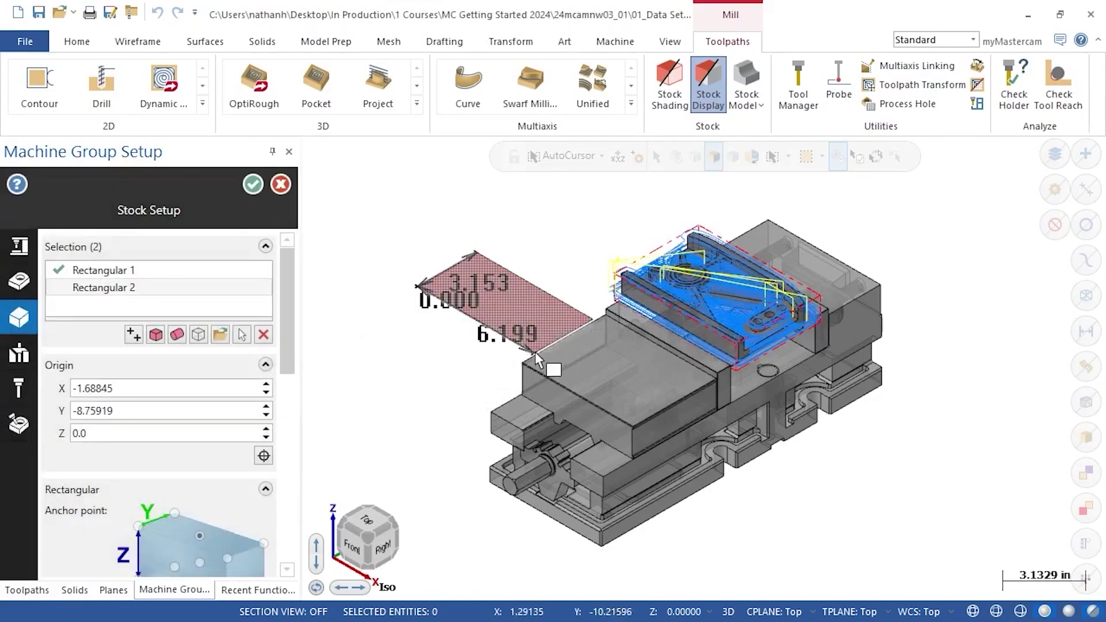
drag(505, 297, 482, 239)
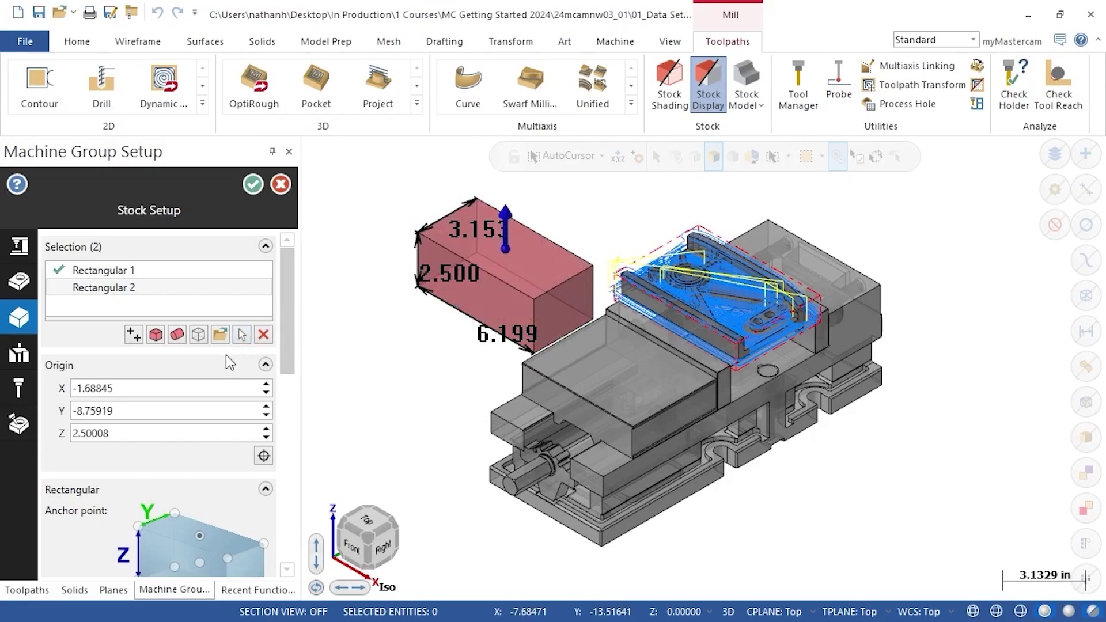
drag(282, 342, 281, 420)
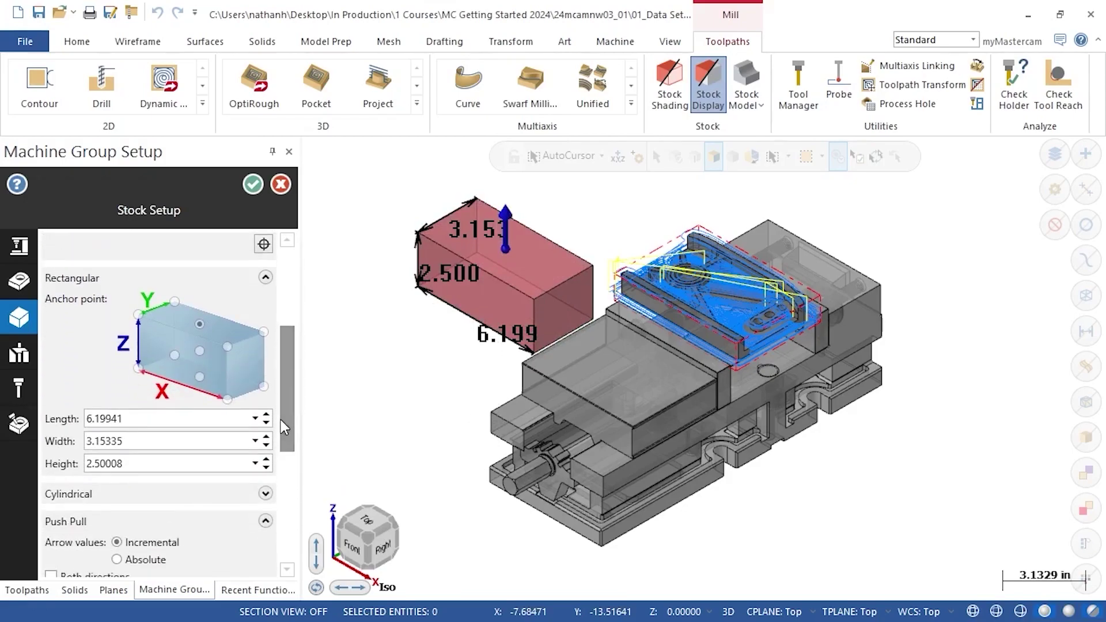
click(199, 376)
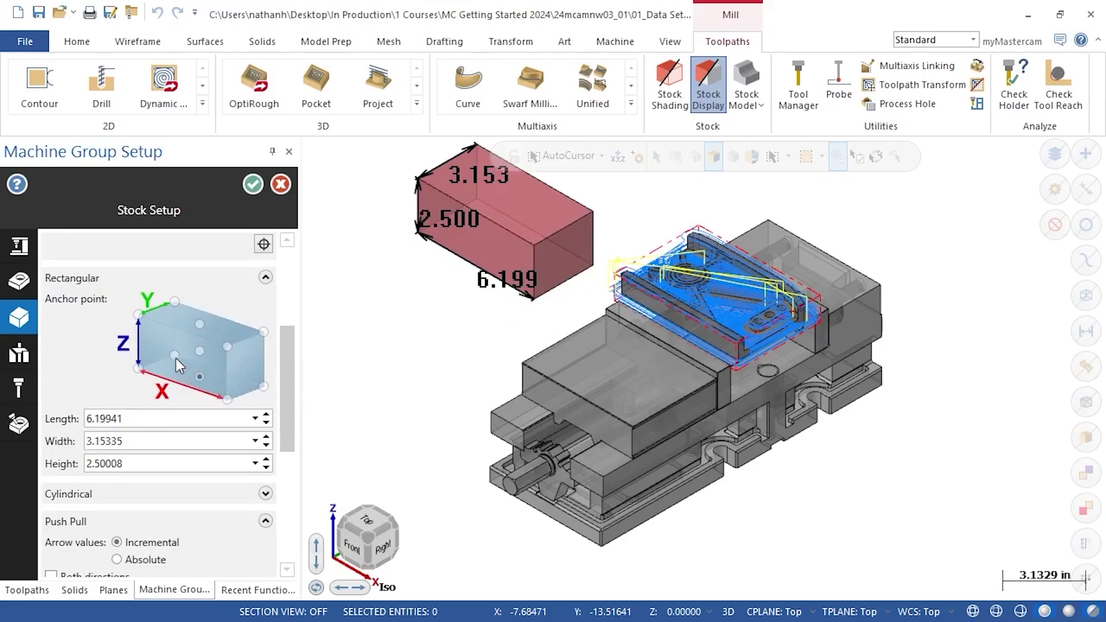
click(199, 324)
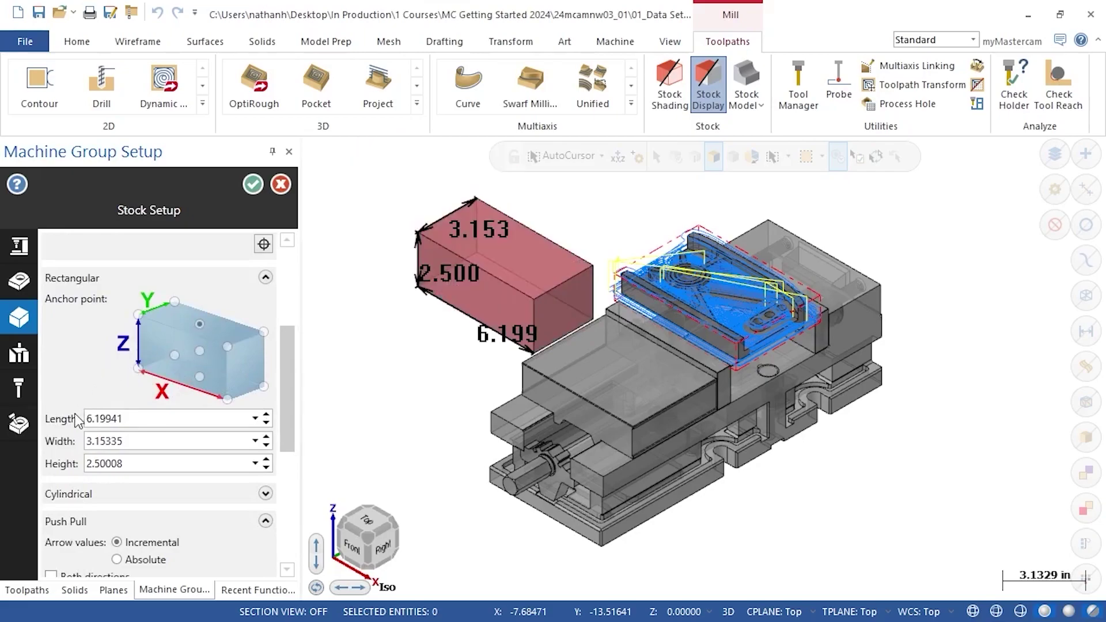
Set the stock's length to 6.0, width to 3.0 and height to 2.5
double_click(131, 420)
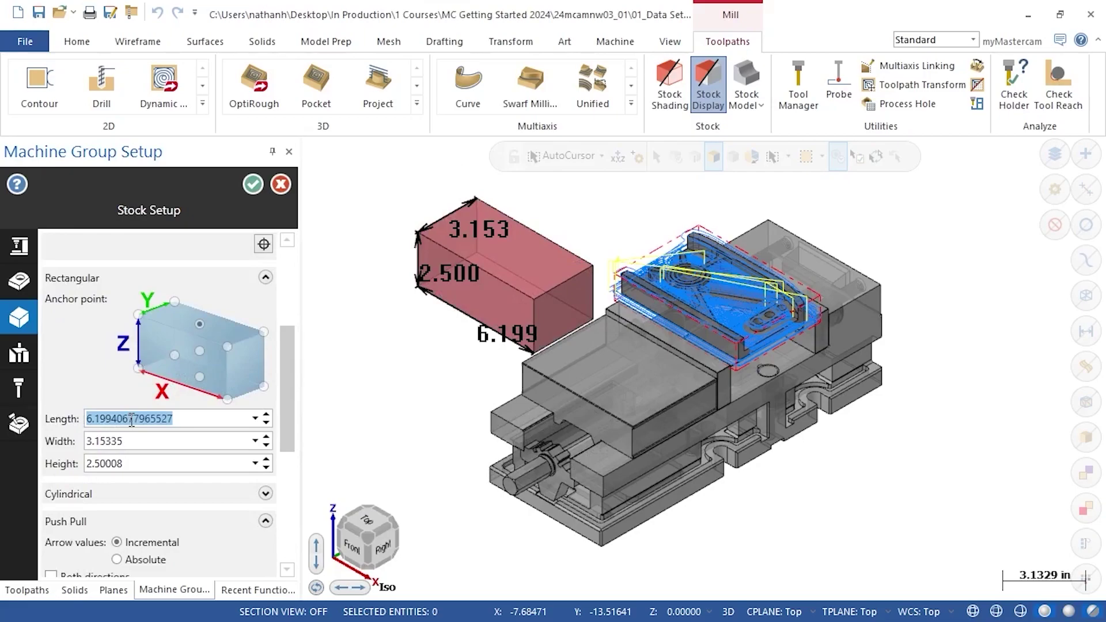
text(6.0)
double_click(129, 441)
text(3.0)
double_click(128, 466)
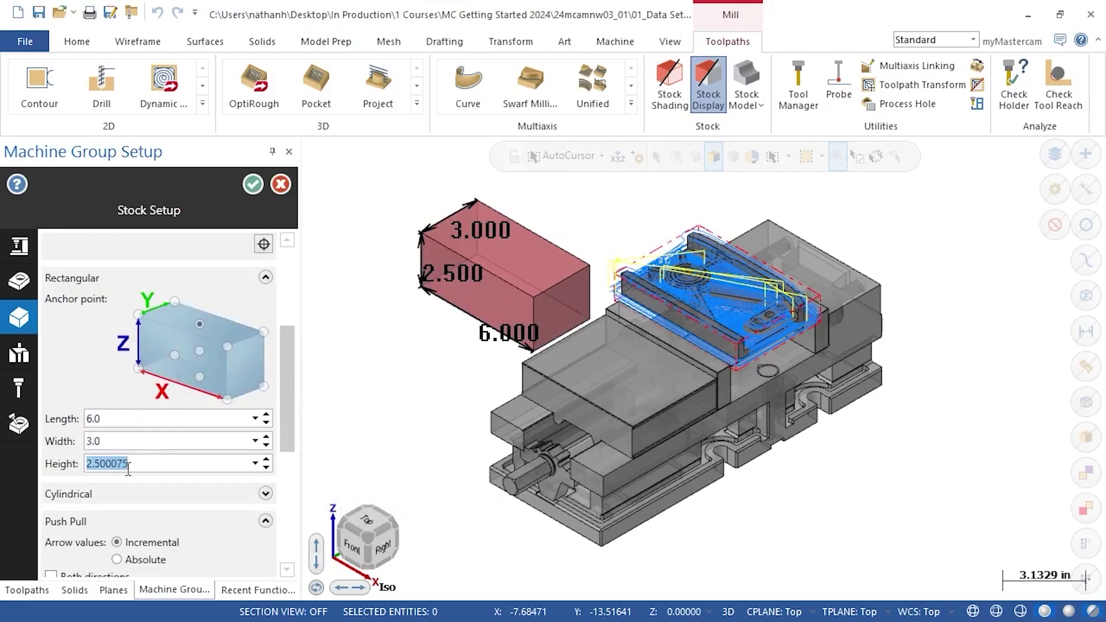
text(2.5)
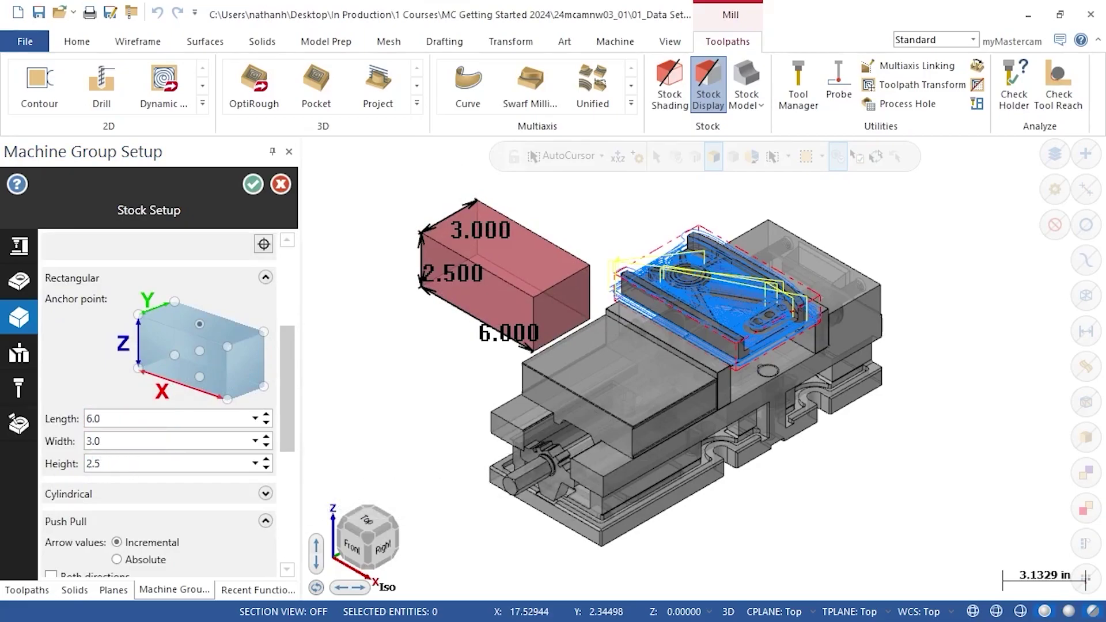
drag(283, 410, 287, 324)
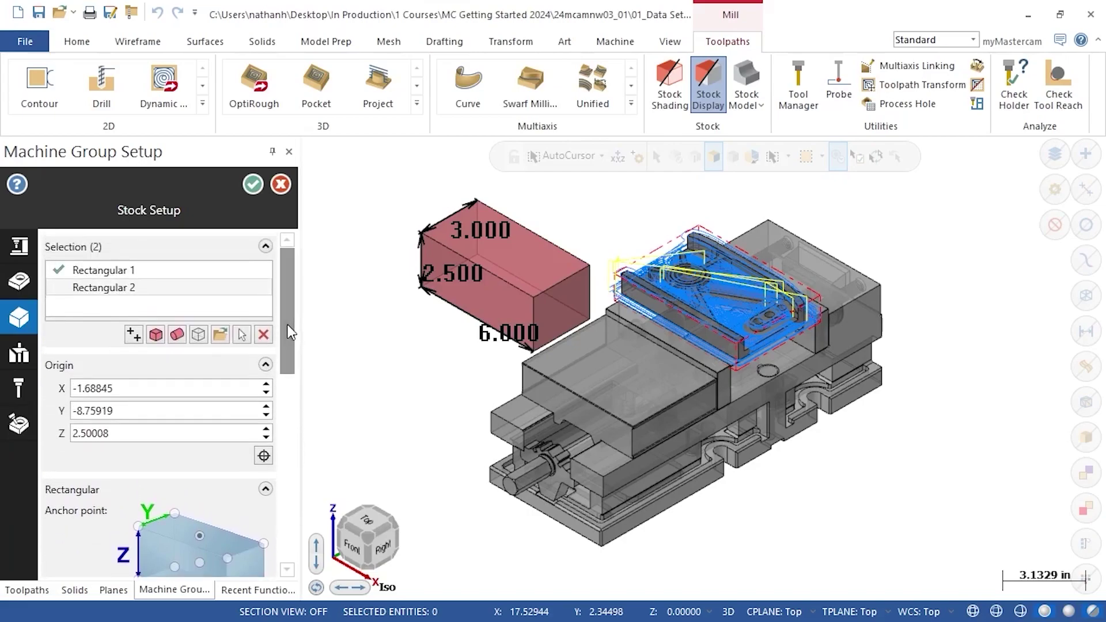
Create Rectangular 3 stock fitted around the selected part, measuring 6.25 × 4.0 × 0.9
click(159, 339)
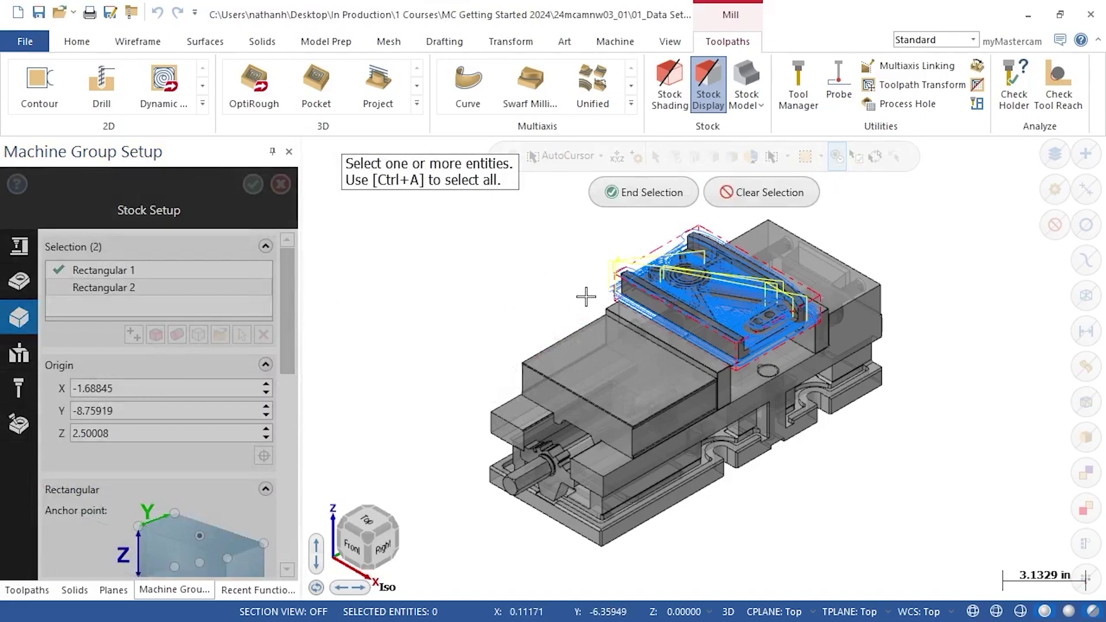
click(630, 296)
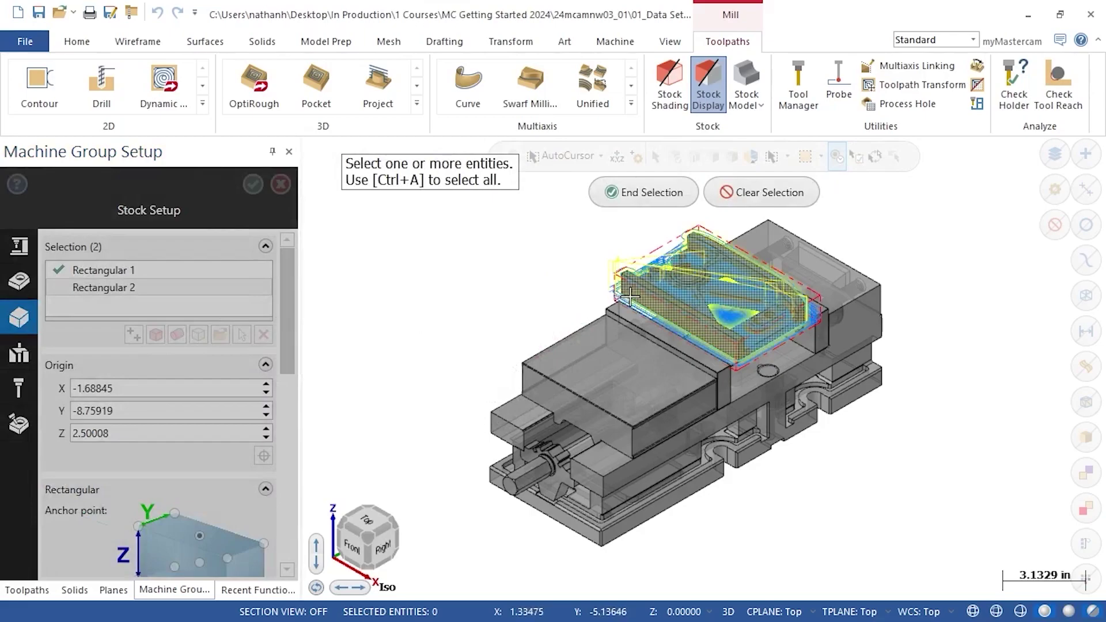
click(619, 192)
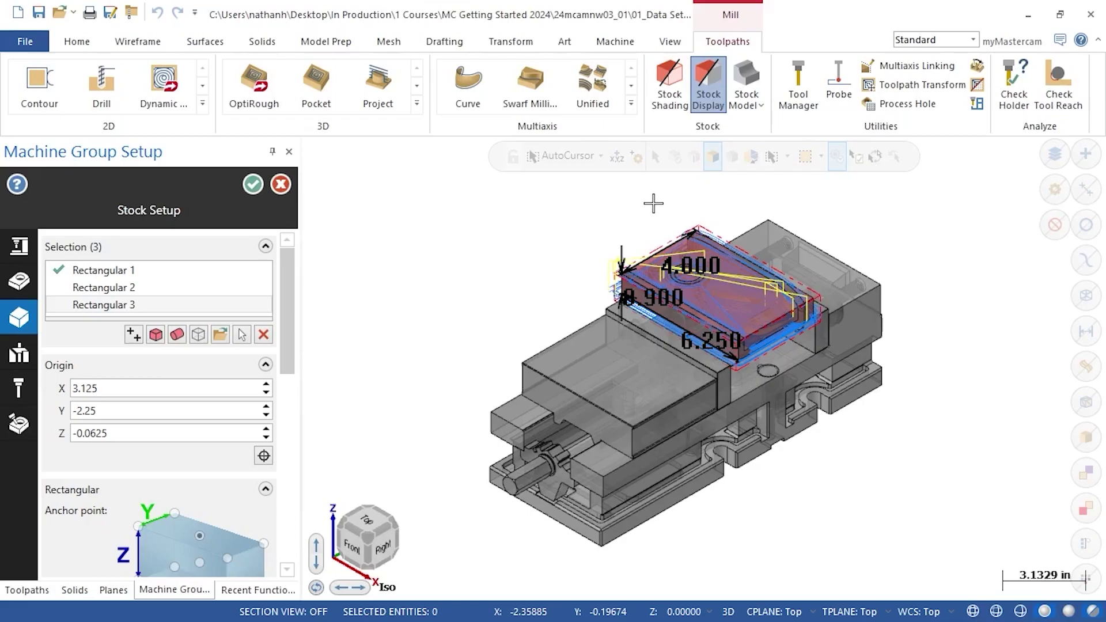
Start creating a cylindrical stock from selected geometry
drag(294, 316, 296, 397)
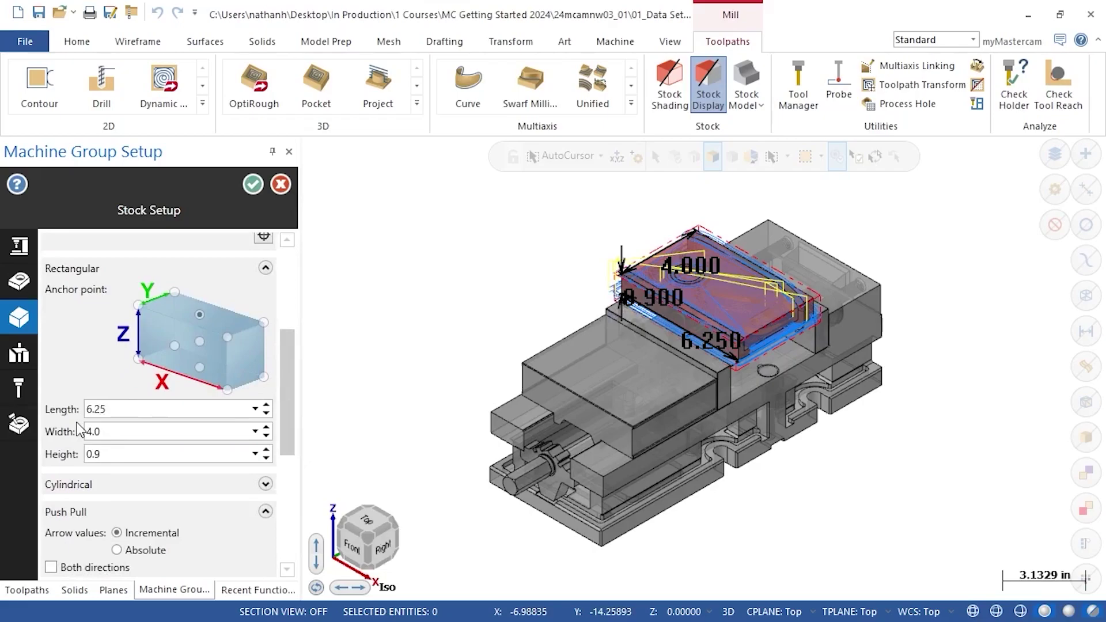
drag(288, 391, 297, 308)
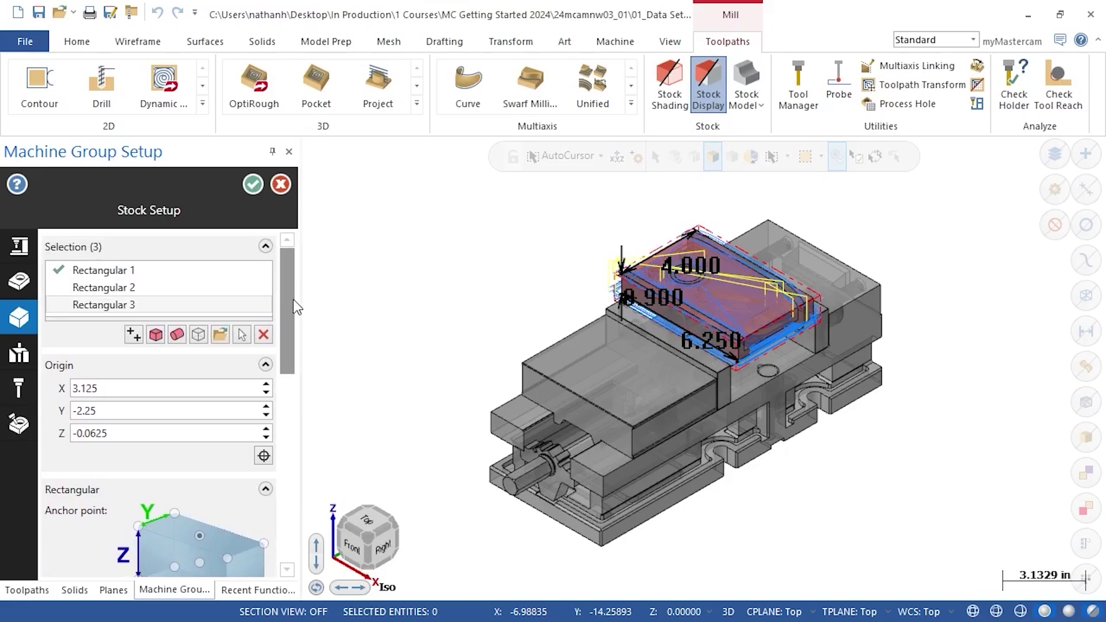
click(177, 335)
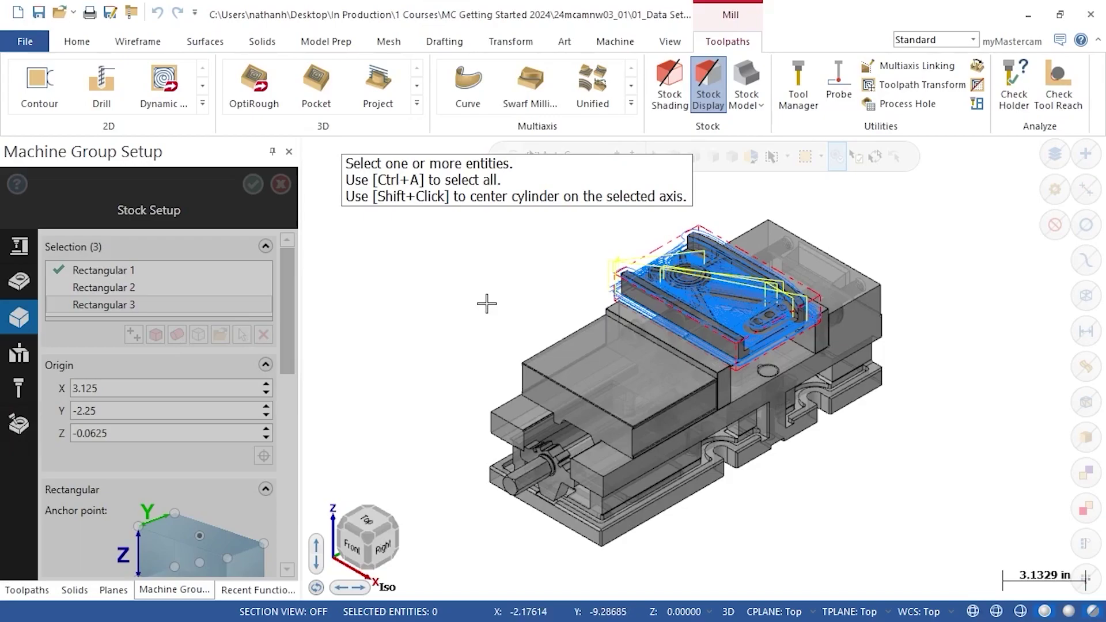
Cancel the cylindrical stock pick and pull the stock's front face out past the vise
key(Escape)
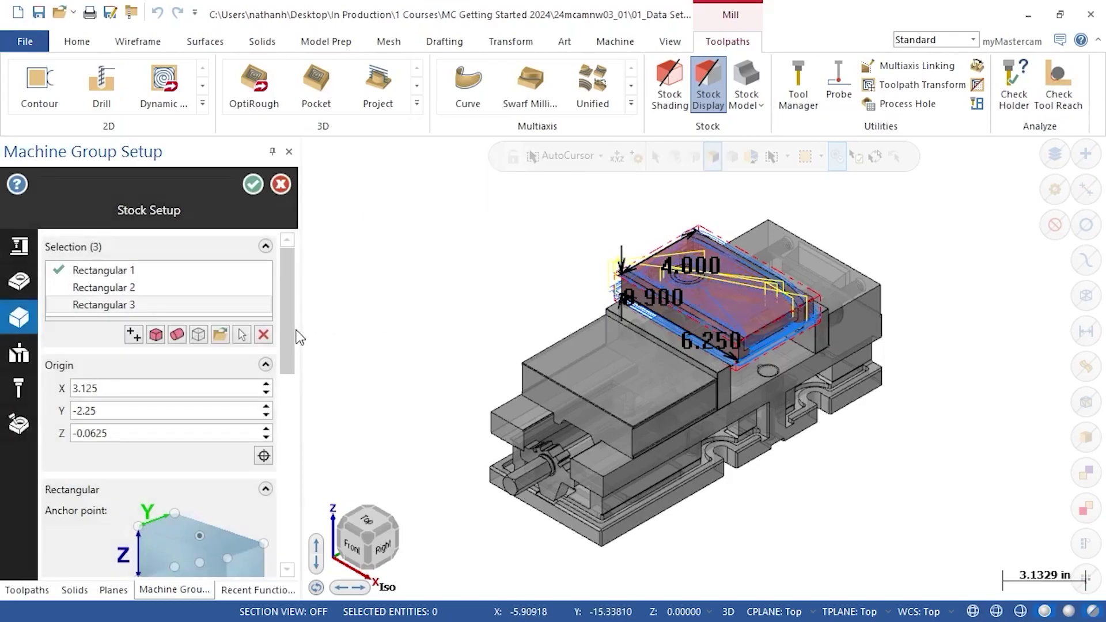
drag(288, 338, 279, 496)
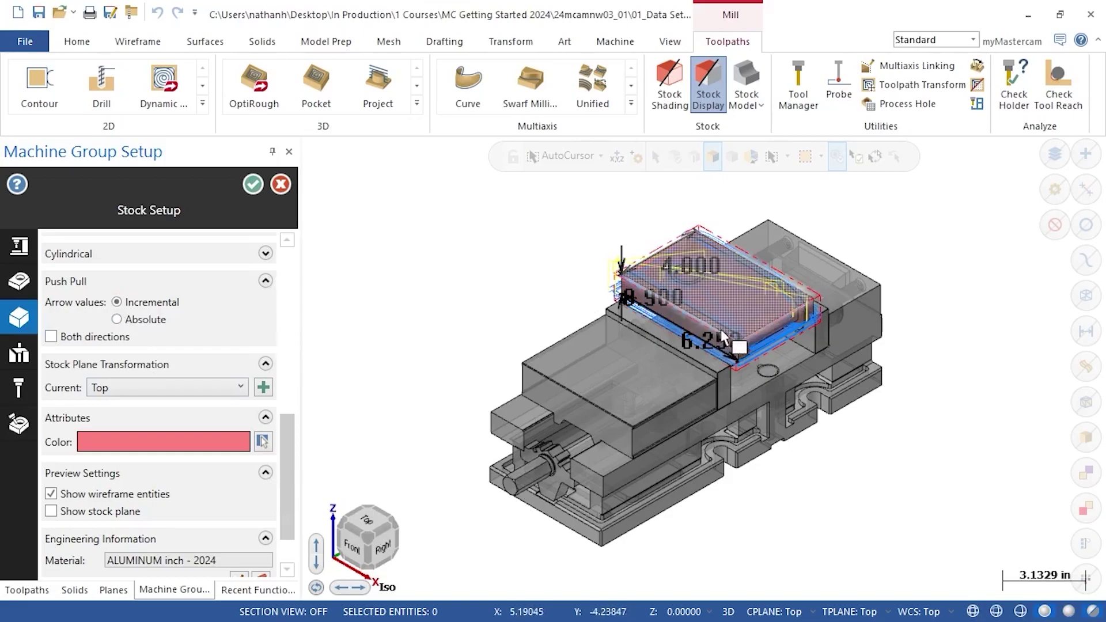
mouse_move(757, 348)
drag(757, 348, 877, 396)
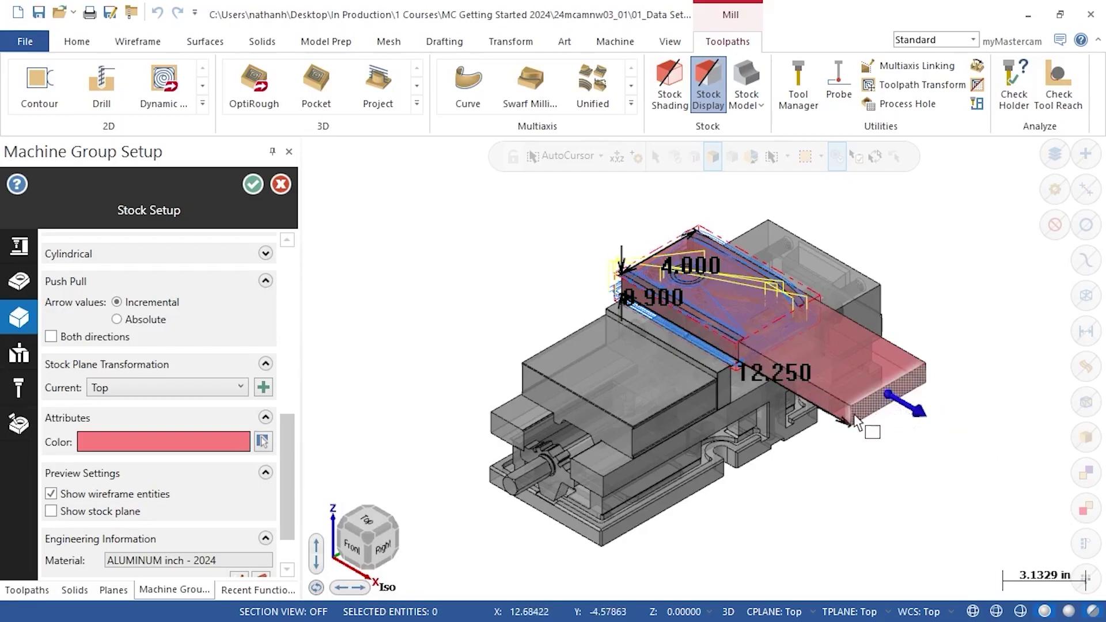
Switch arrow values to Absolute and extend the stock length to 13.500, keeping Stock Plane Top
click(117, 320)
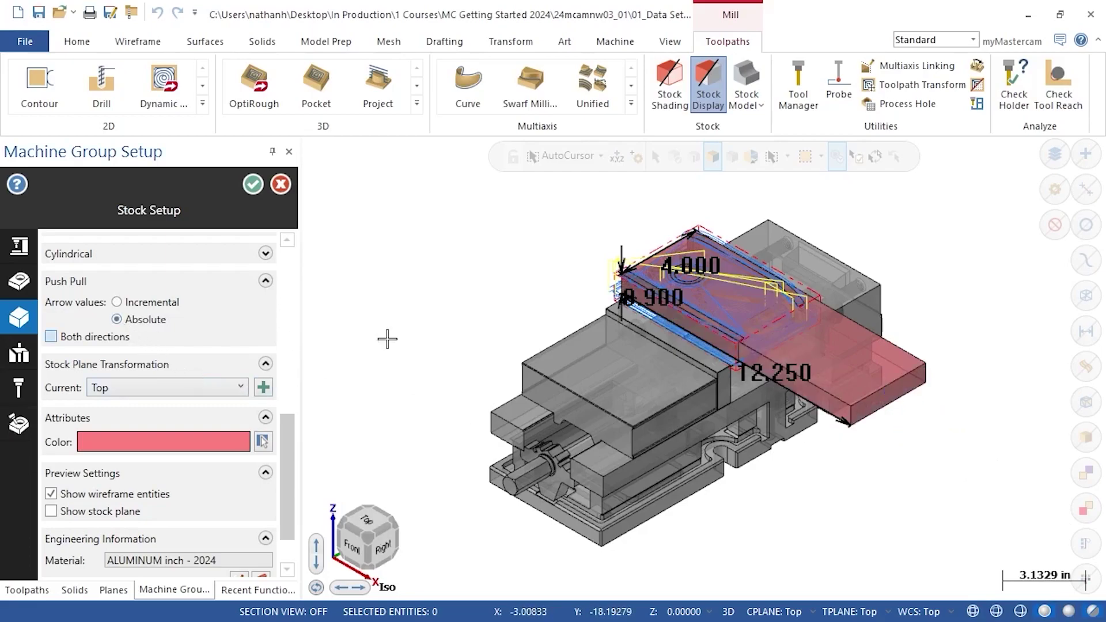
mouse_move(918, 407)
mouse_down()
mouse_move(889, 395)
mouse_move(962, 428)
mouse_move(796, 339)
mouse_move(727, 326)
mouse_move(902, 419)
mouse_up()
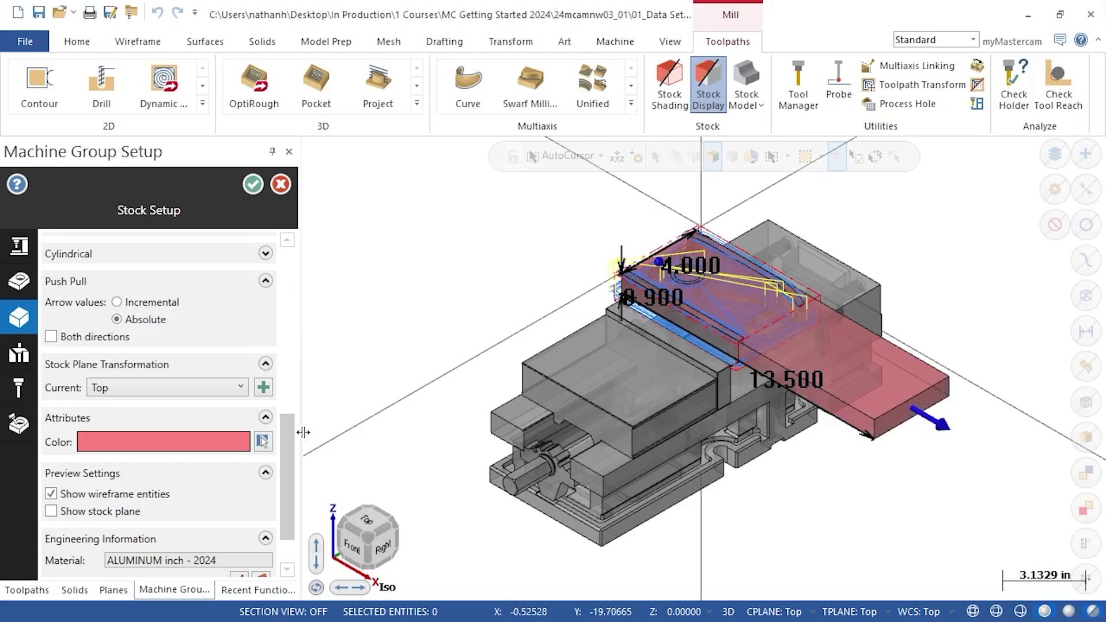
click(227, 395)
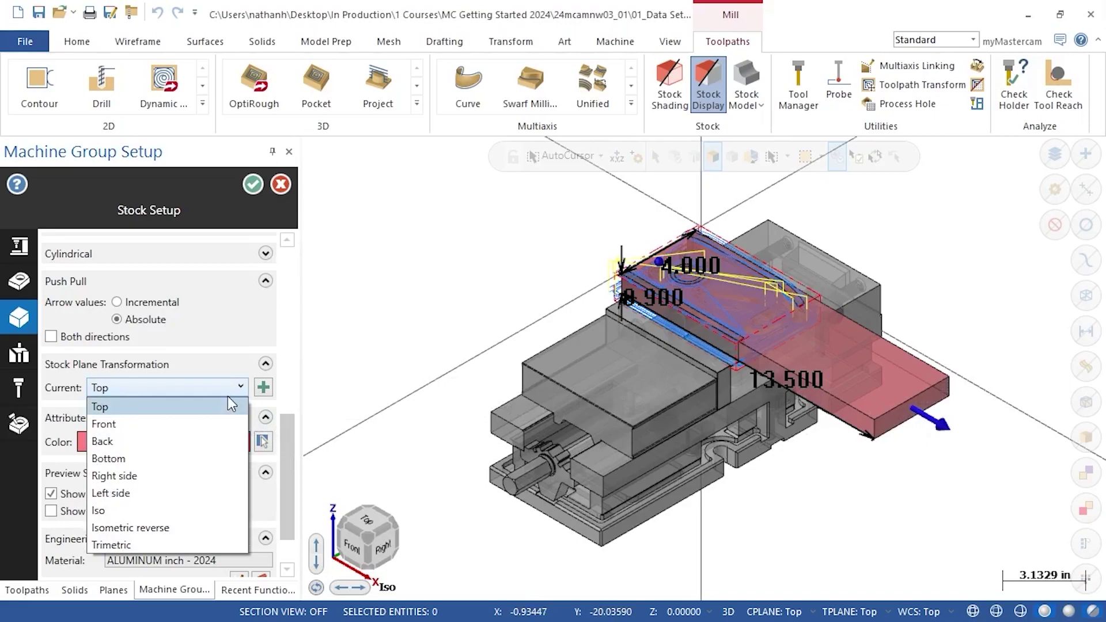
click(237, 392)
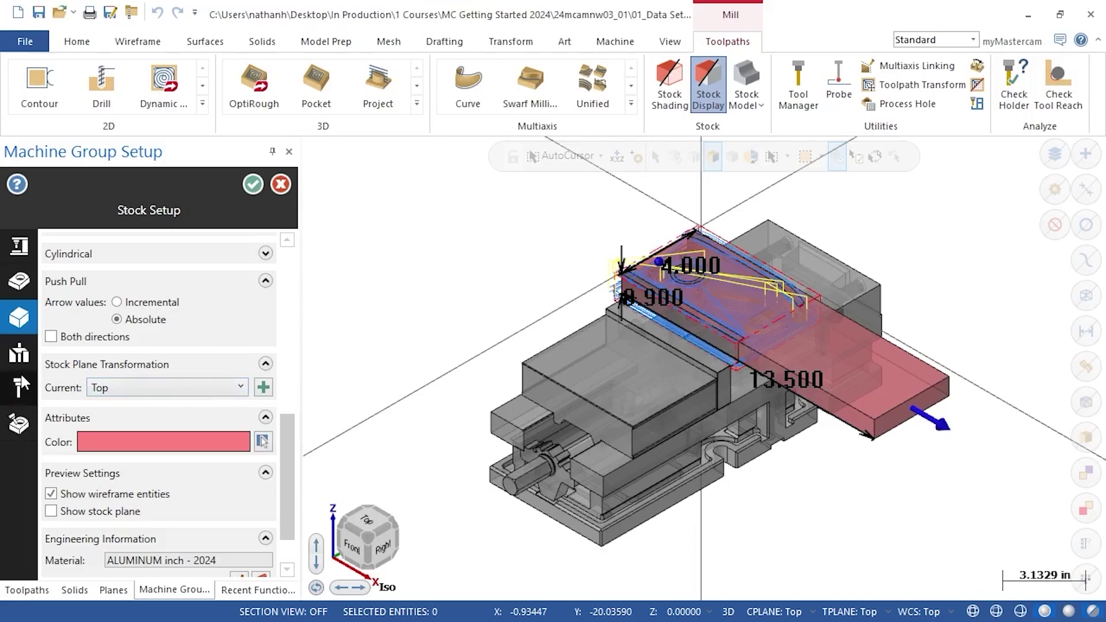
Check Stock under Preview Settings and Stock Override on the Simulation page, then accept the setup
mouse_move(21, 380)
click(26, 426)
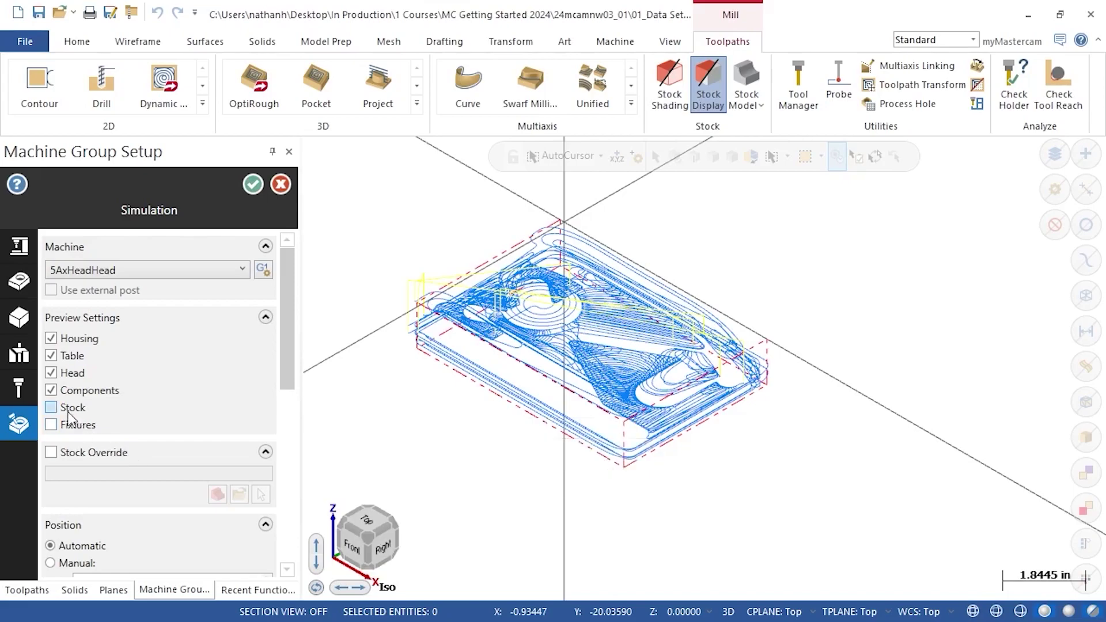
click(52, 408)
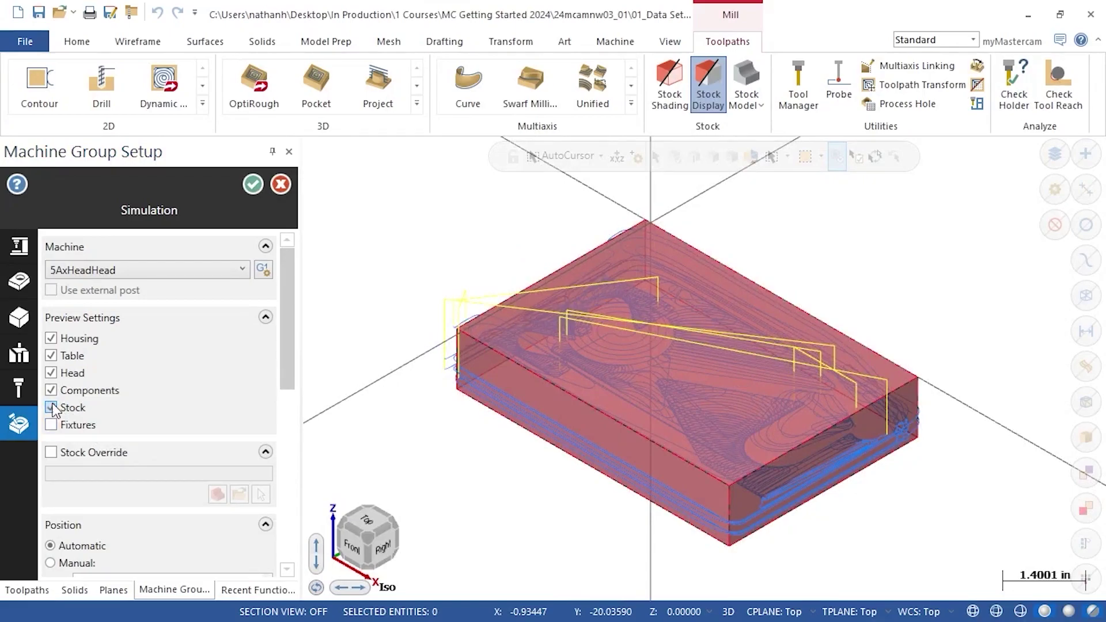
click(51, 453)
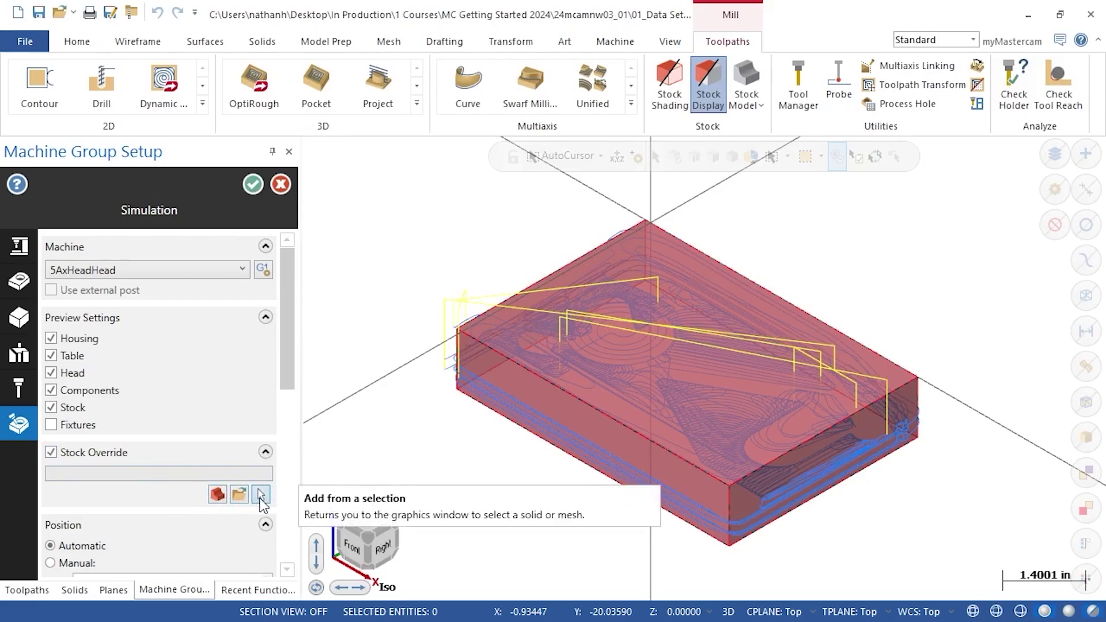
click(253, 186)
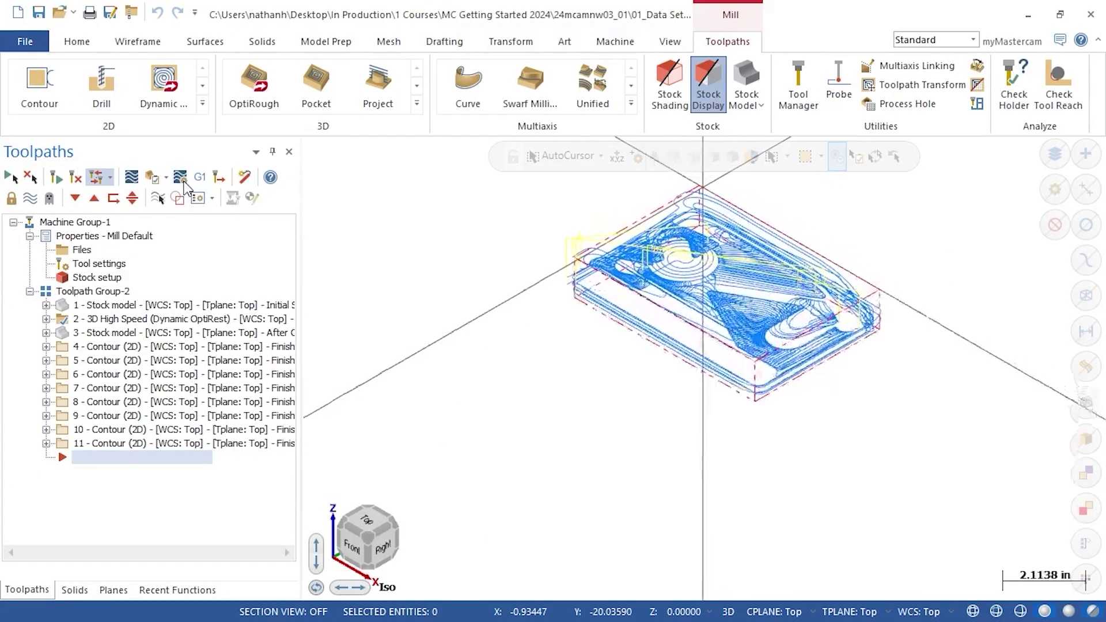
Reopen Machine Group Setup from the Toolpaths manager, returning to the Simulation page
click(183, 181)
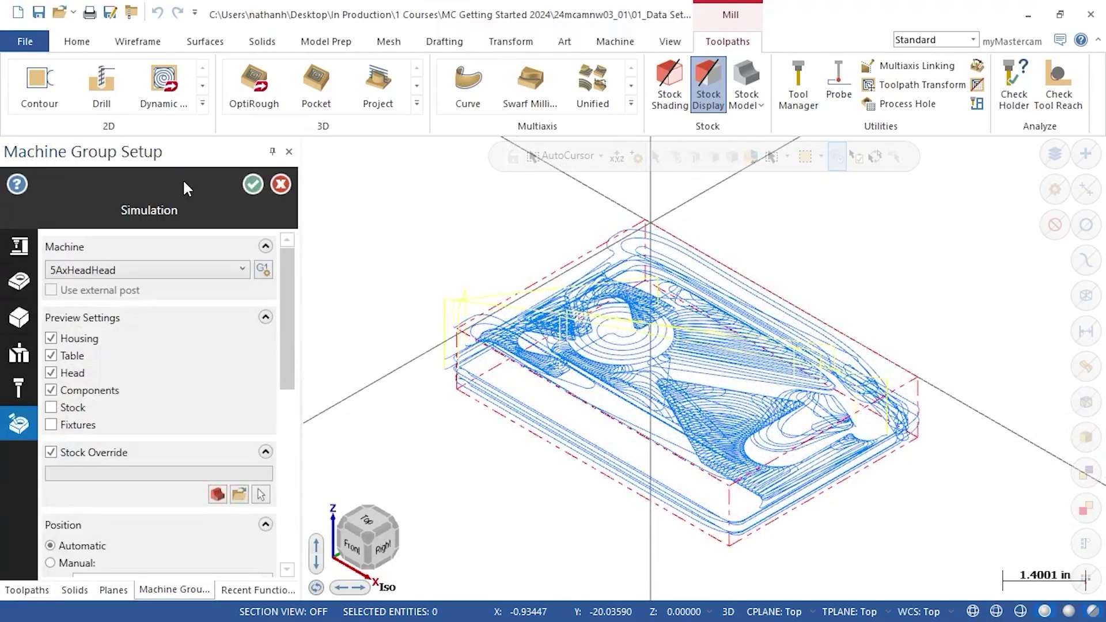